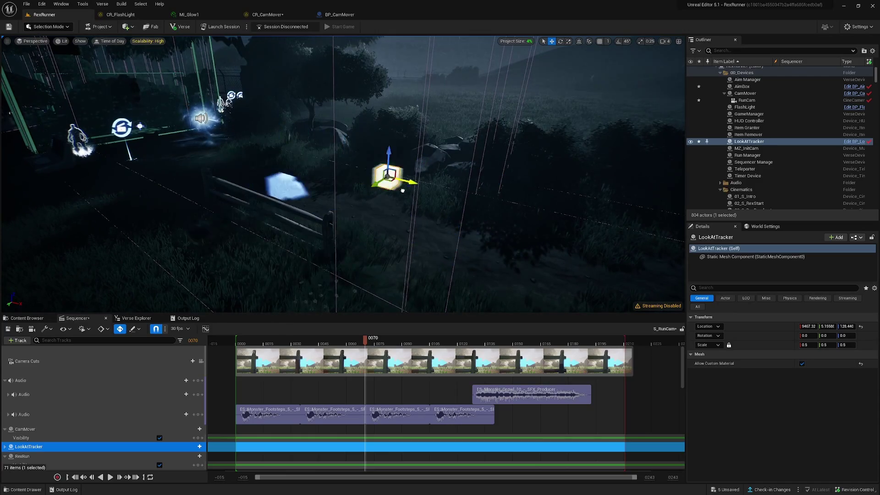
Switch the level viewport's view mode to Unlit
right_click_drag(429, 190, 522, 126)
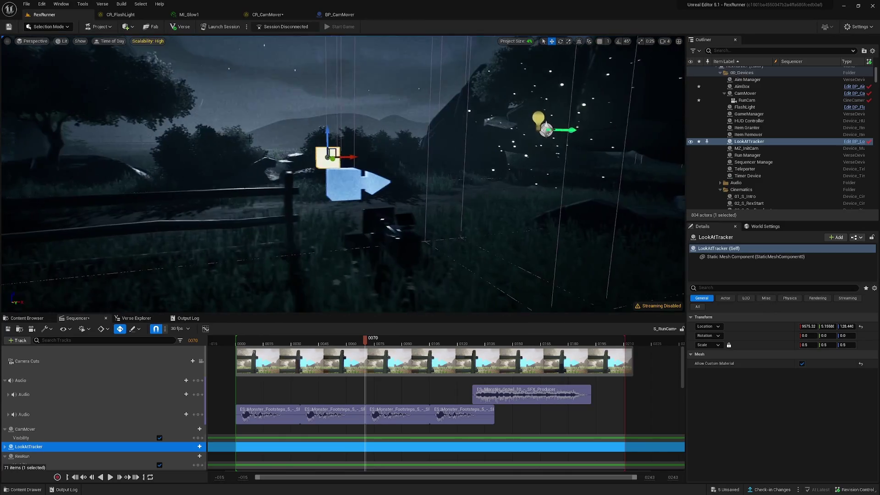
left_click(64, 43)
key("Escape")
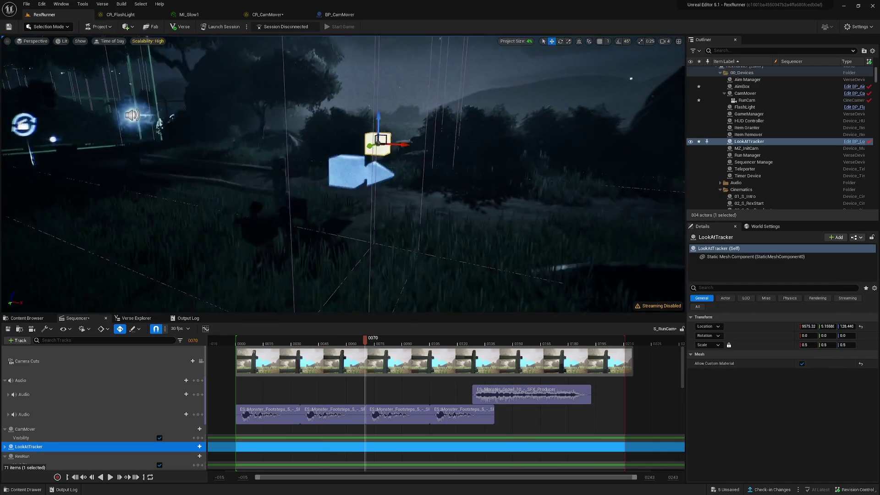
right_click_drag(343, 174, 463, 160)
left_click(62, 41)
left_click(69, 67)
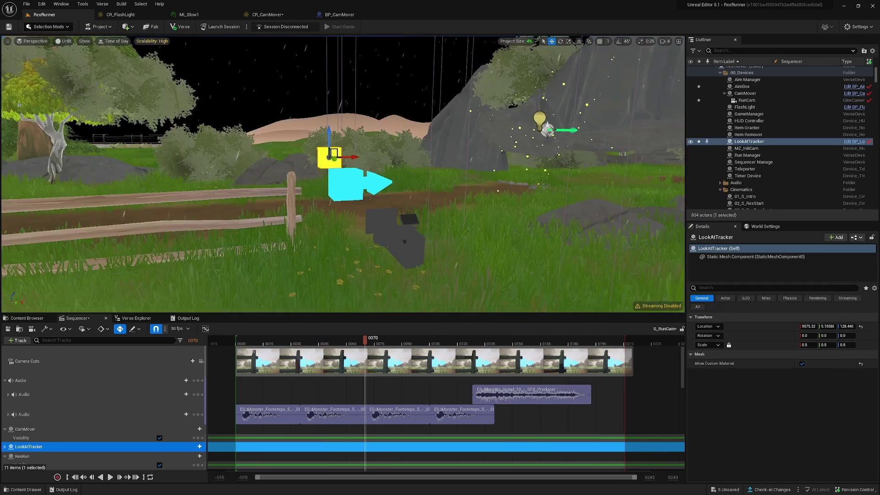
Slide the yellow LookAtTracker cube forward along the X axis beside the path to test how CamMover follows it
left_click_drag(343, 174, 316, 222, "alt")
right_click_drag(343, 174, 348, 177)
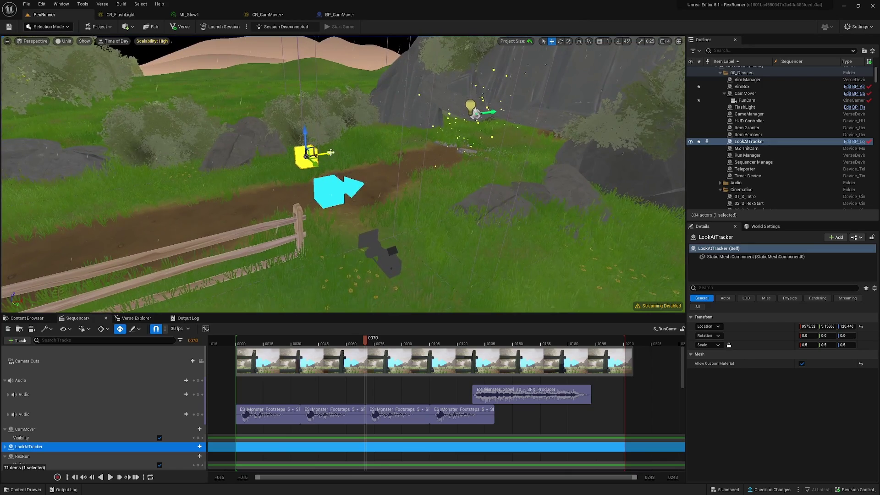
left_click_drag(329, 152, 383, 143)
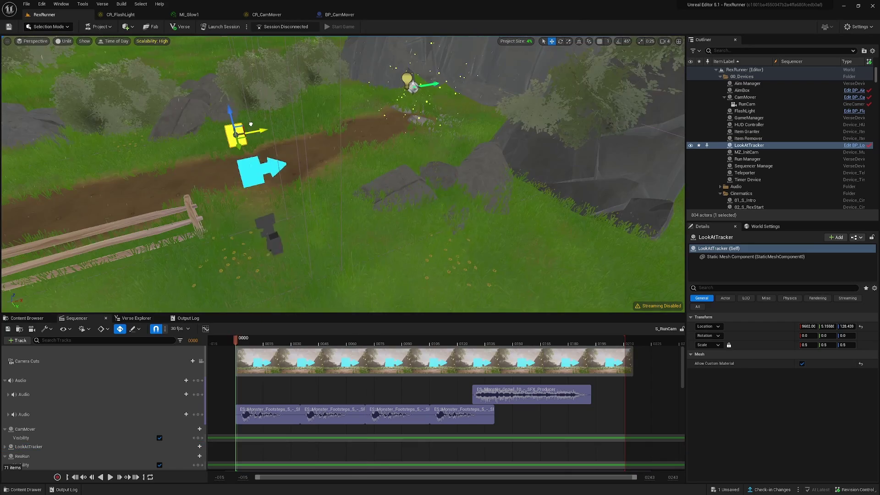
mouse_move(257, 125)
left_mouse_down()
mouse_move(243, 127)
mouse_move(354, 114)
mouse_move(200, 143)
mouse_move(374, 114)
mouse_move(259, 141)
left_mouse_up()
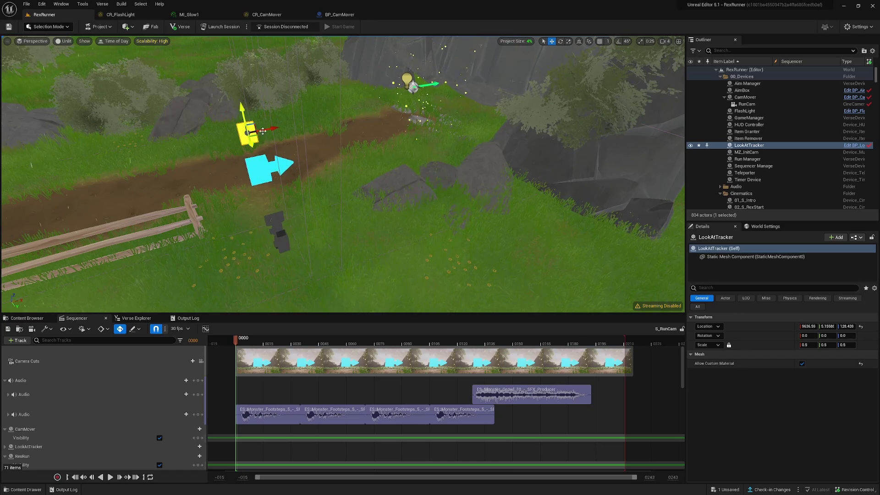
right_click_drag(263, 131, 352, 126)
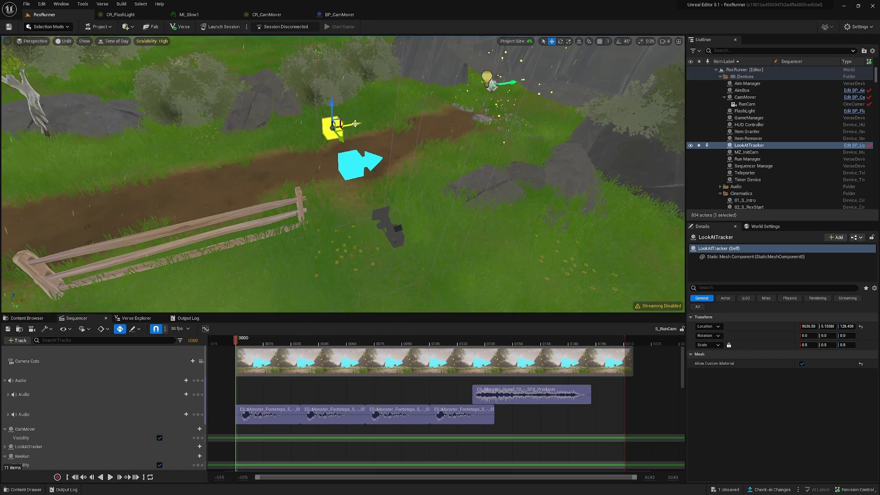
Open the blueprint of the cyan CamMover actor and select its CR_CamMover control rig component
left_click(346, 162)
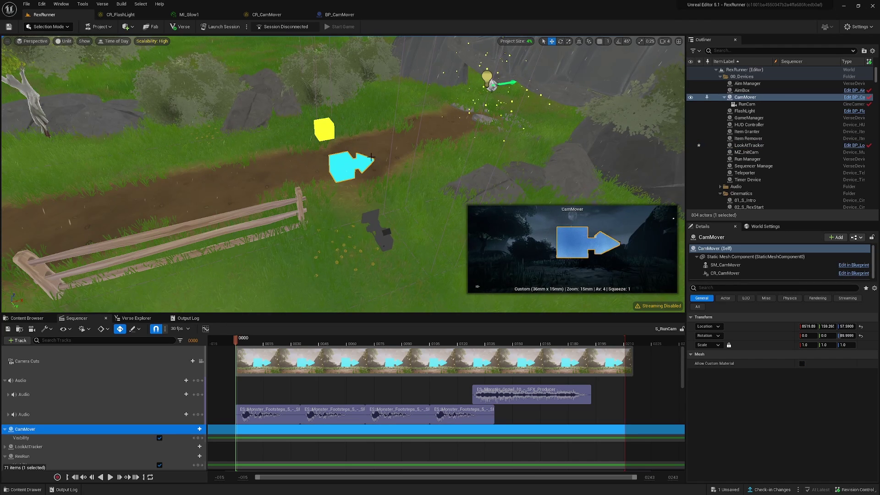
left_click(326, 127)
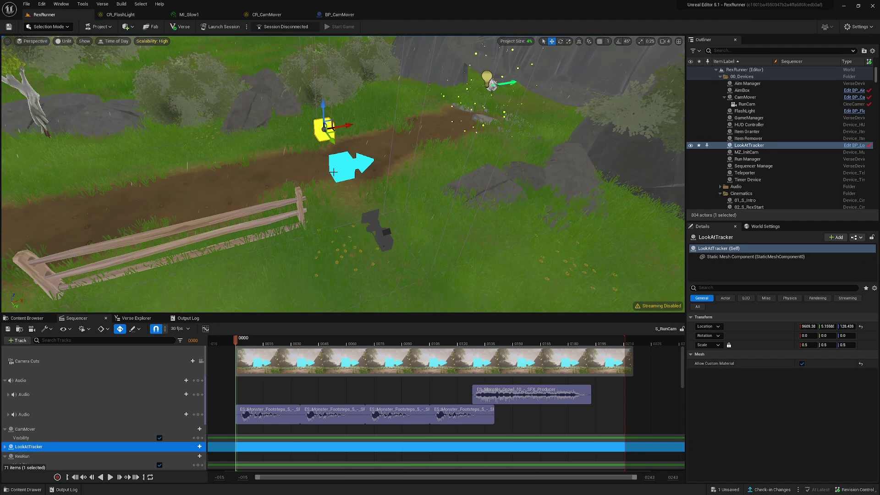
left_click(354, 165)
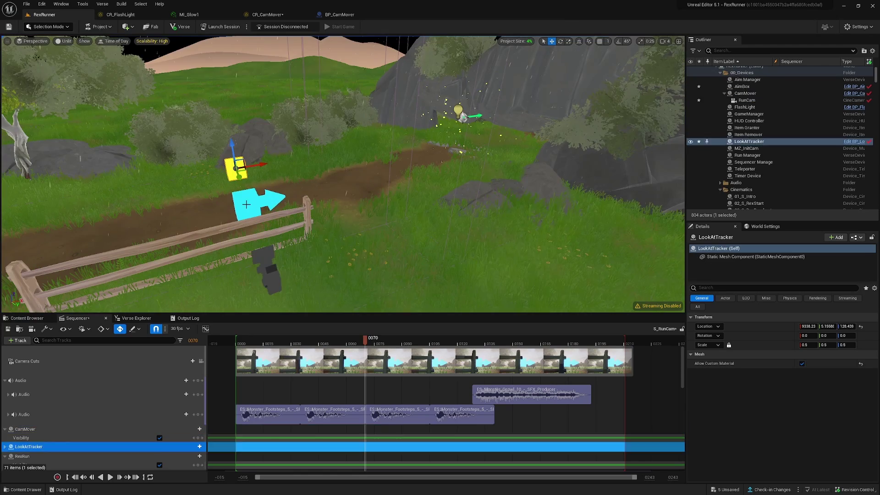
left_click(247, 204)
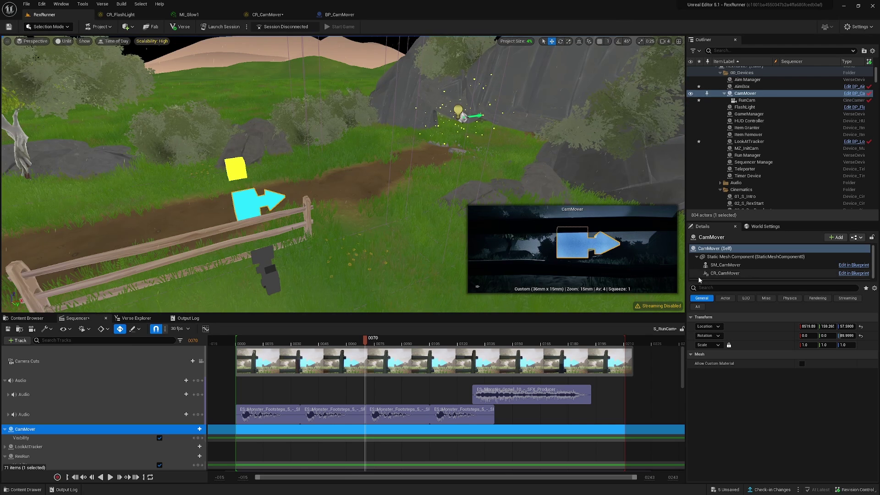
double_click(733, 274)
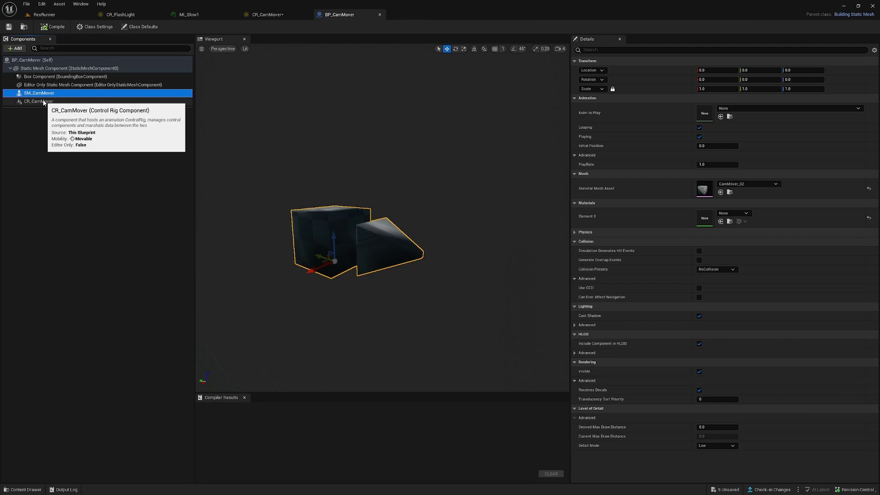
left_click(41, 101)
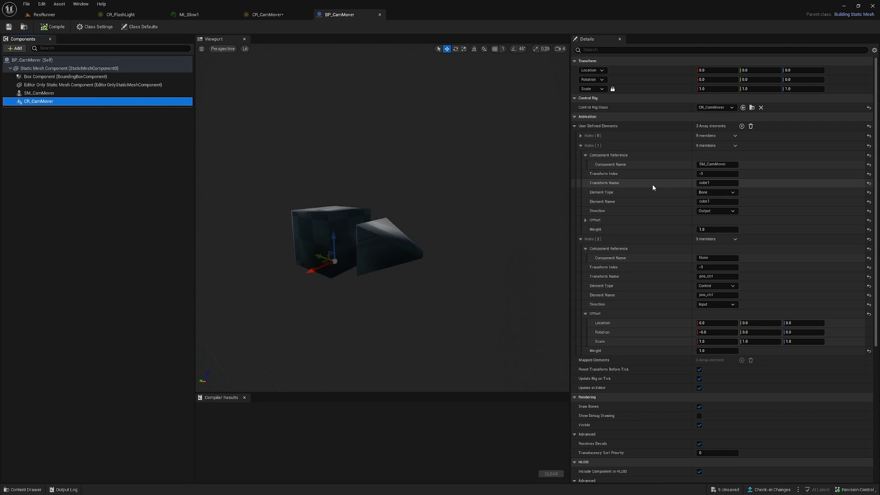
Open the CR_CamMover control rig asset and examine the nodes that store the pos_ctrl translation in NewLocation
left_click(751, 107)
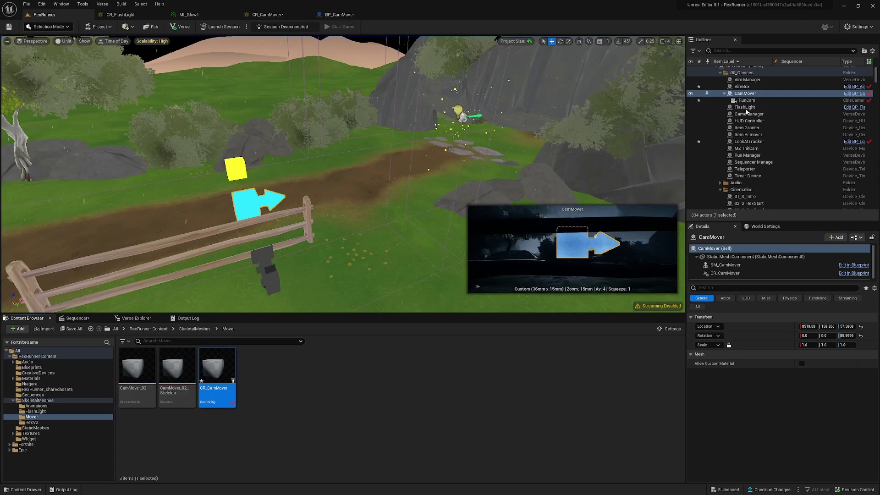
double_click(220, 370)
right_click_drag(276, 183, 462, 263)
right_click_drag(356, 173, 383, 255)
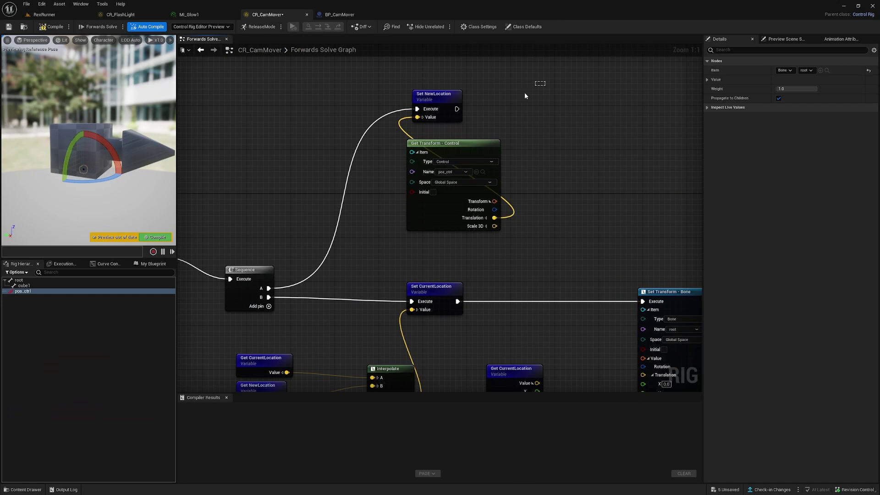
left_click_drag(526, 96, 379, 226)
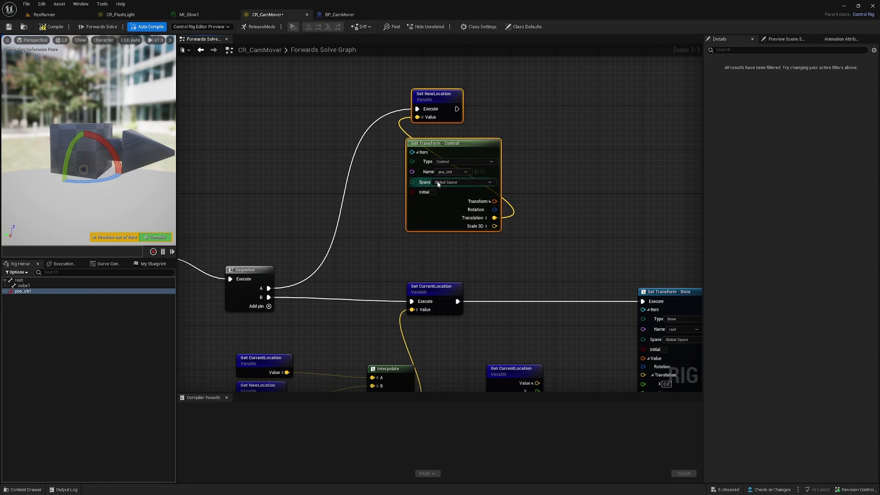
right_click_drag(367, 275, 358, 152)
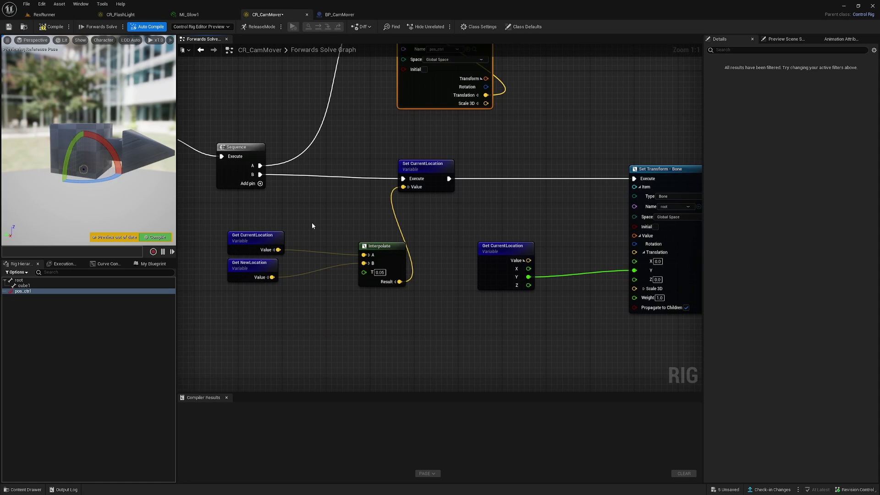
Examine the nodes interpolating CurrentLocation with NewLocation and the Set Transform node for the root bone
left_click_drag(312, 222, 239, 265)
left_click_drag(214, 332, 376, 202)
left_click_drag(347, 220, 363, 233)
left_click(389, 282)
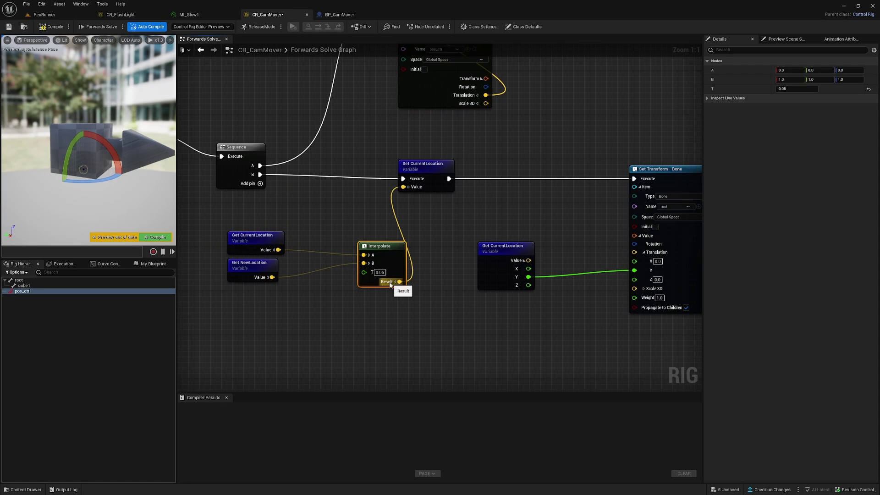
right_click_drag(460, 246, 358, 208)
left_click_drag(350, 169, 436, 257)
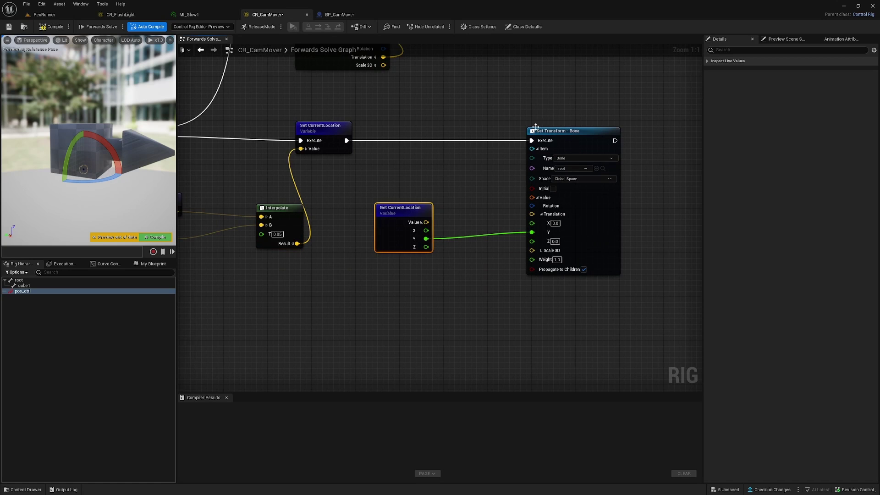
left_click_drag(497, 91, 655, 309)
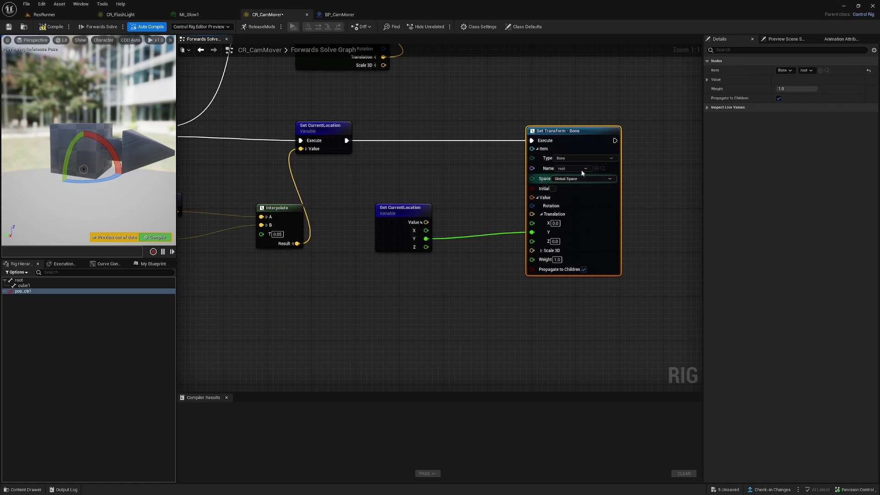
Examine the user defined elements for root, cube1 and pos_ctrl on the CR_CamMover component in BP_CamMover, comparing them with the control rig
left_click(344, 15)
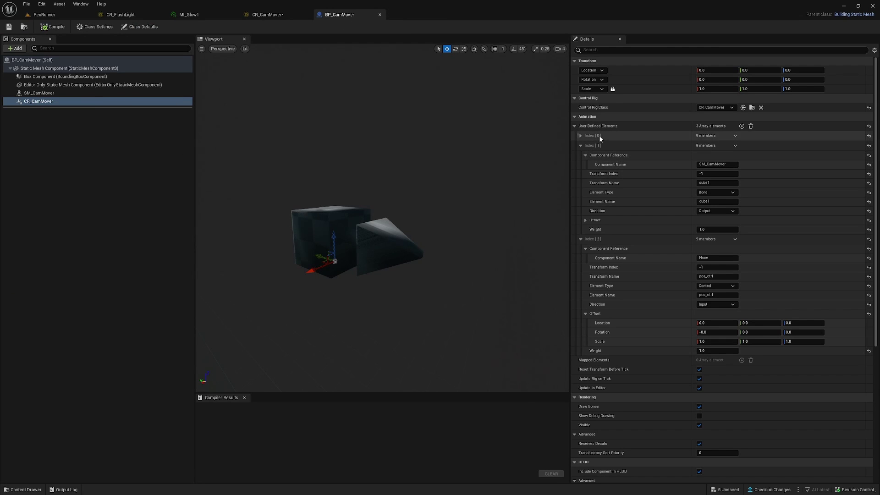
left_click(580, 146)
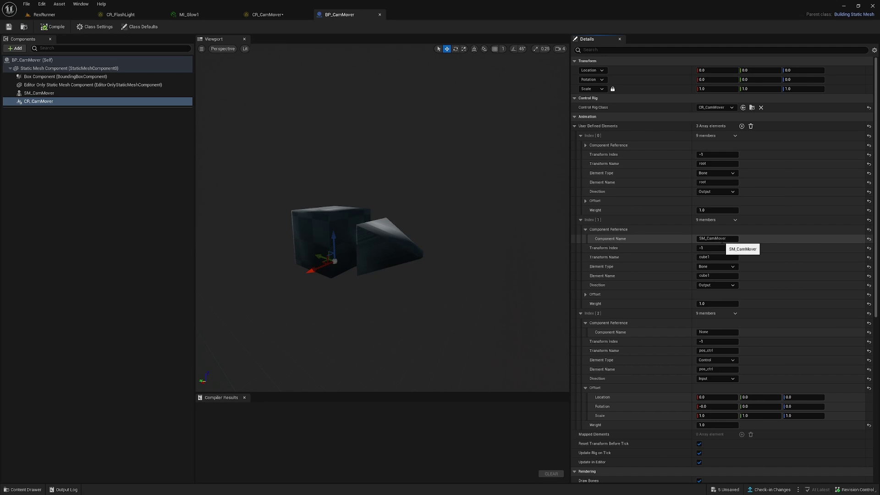
left_click(36, 93)
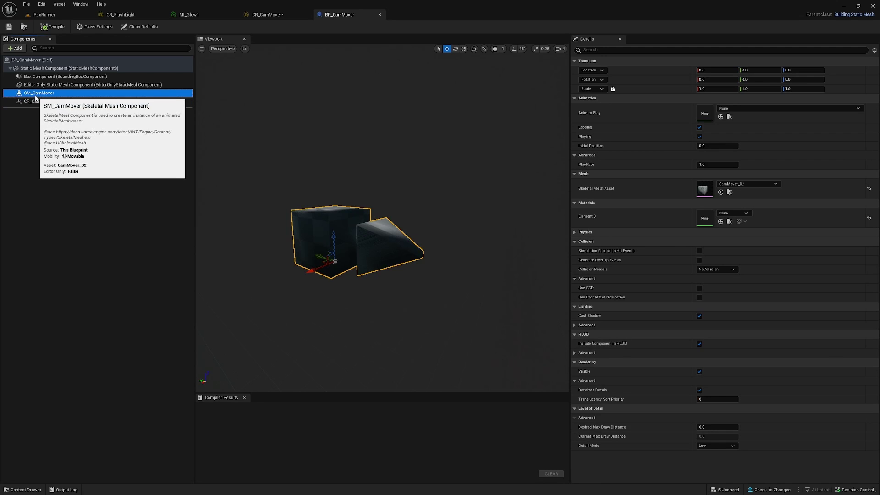
left_click(41, 102)
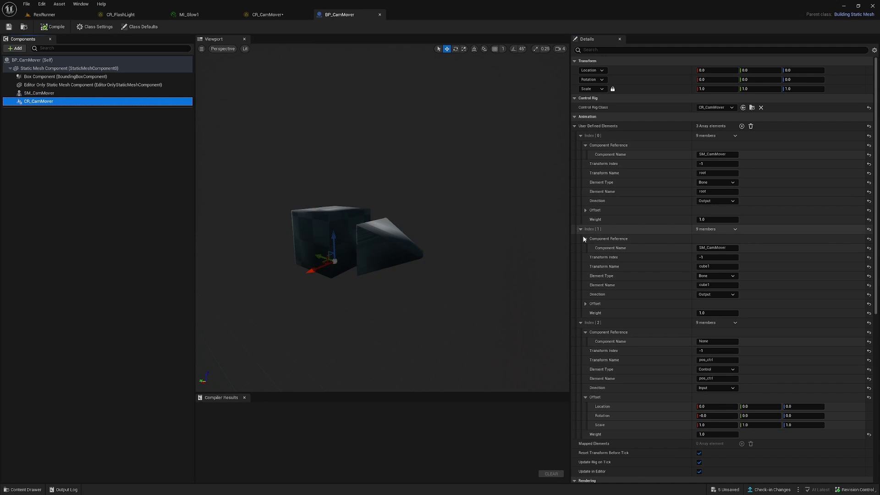
scroll(640, 254, "down", 3)
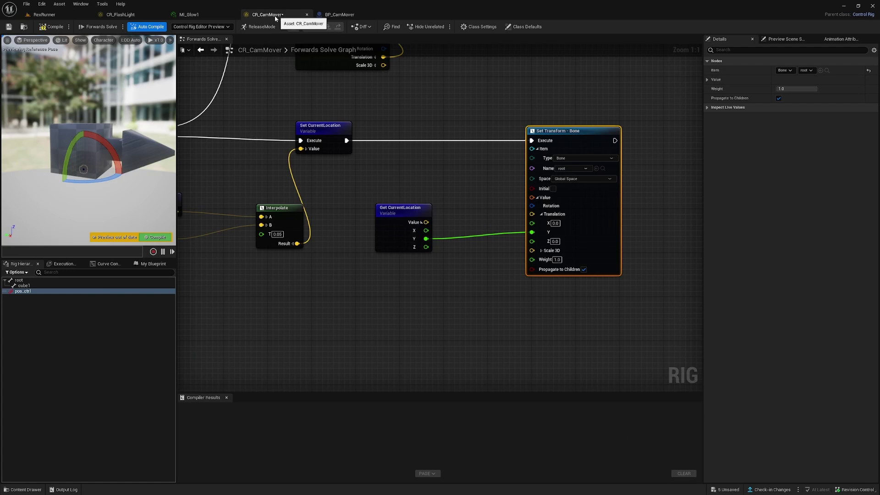
left_click(275, 14)
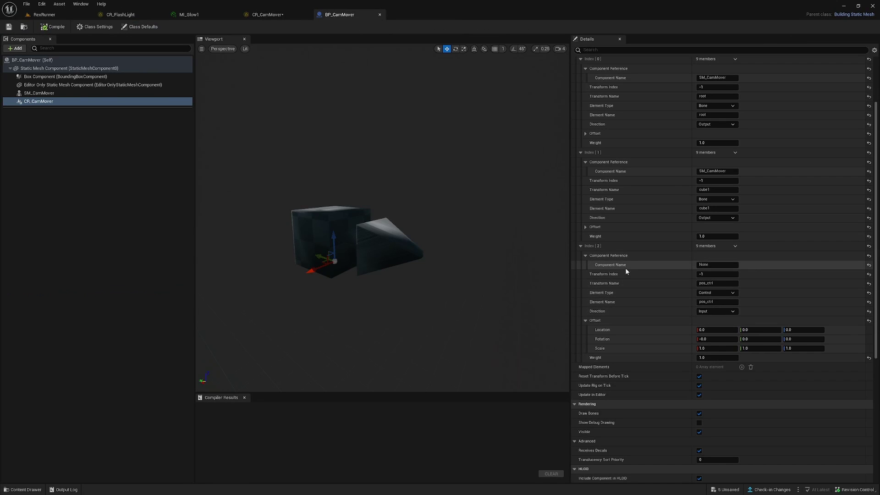
left_click(672, 264)
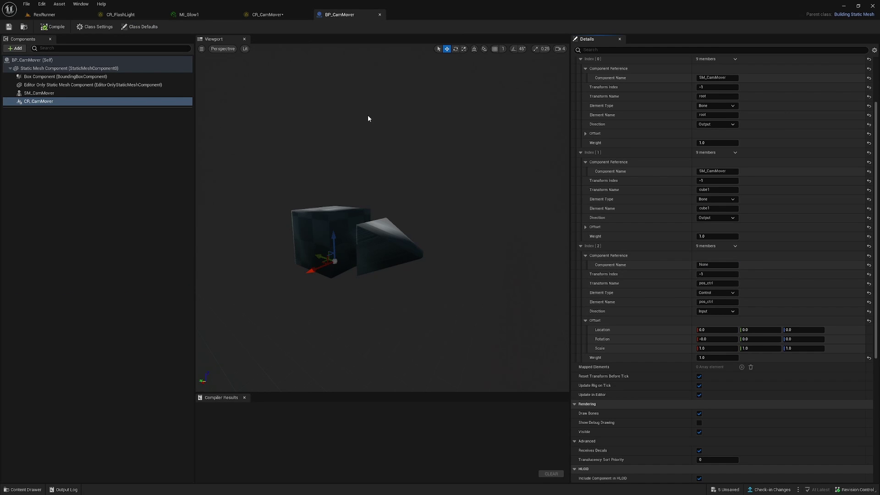
In the RexRunner level, check the placed CamMover's CR_CamMover component for the pos_ctrl element's referenced actor against the yellow cube
left_click(54, 15)
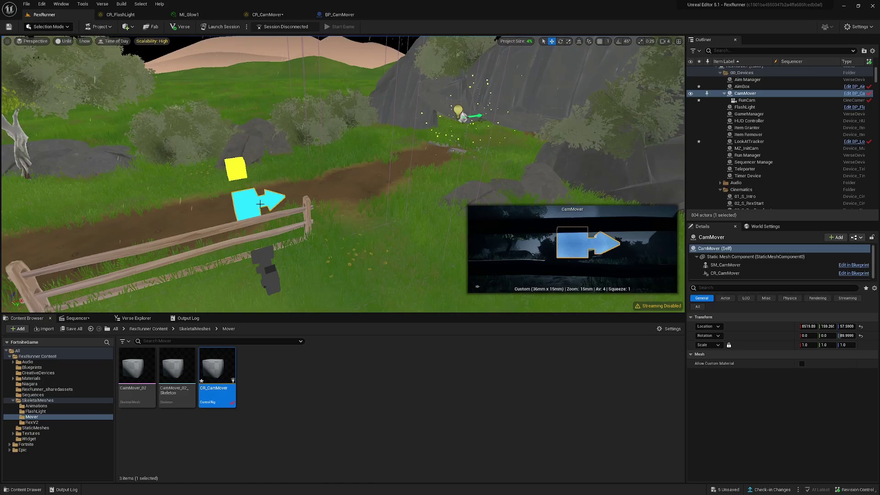
right_click_drag(260, 204, 267, 203)
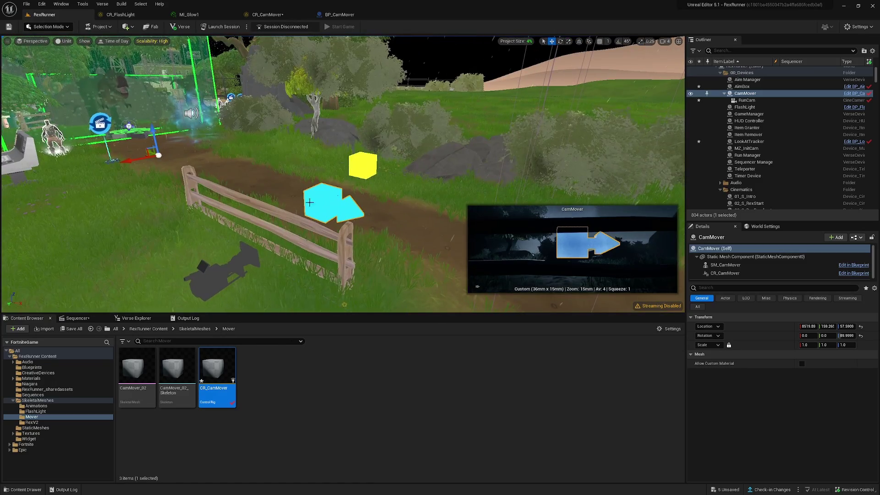
left_click(725, 273)
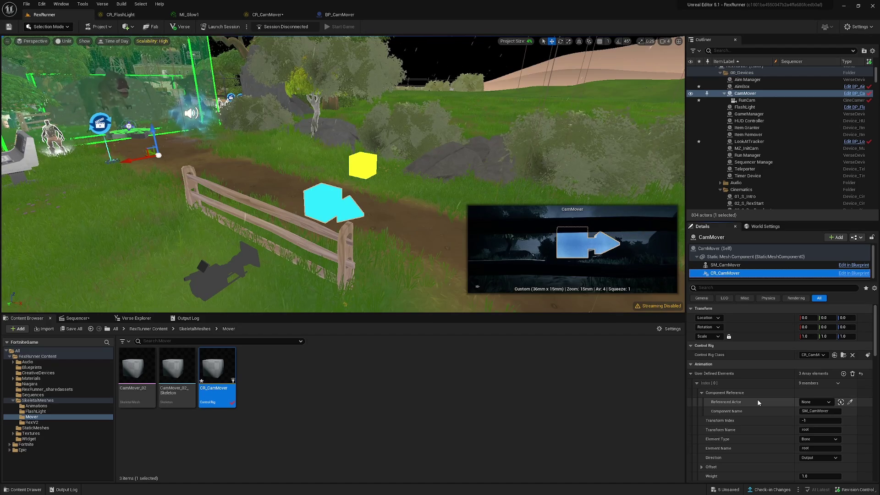
scroll(757, 403, "down", 8)
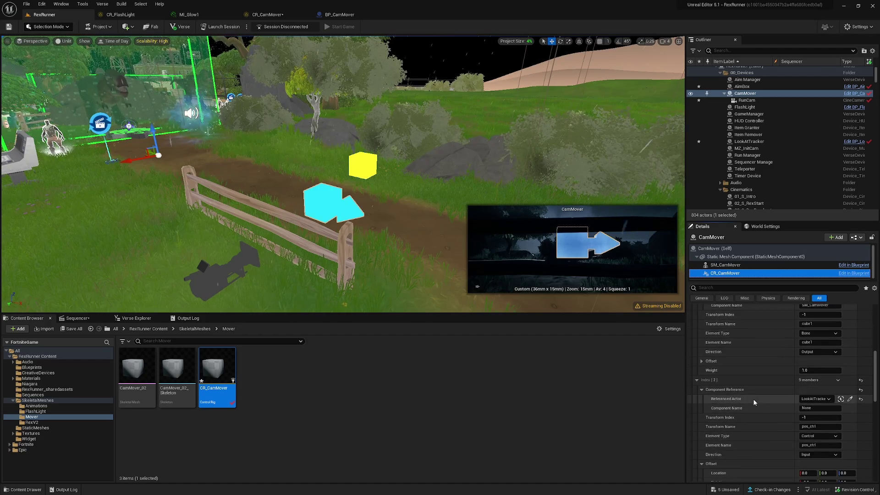
scroll(754, 402, "down", 5)
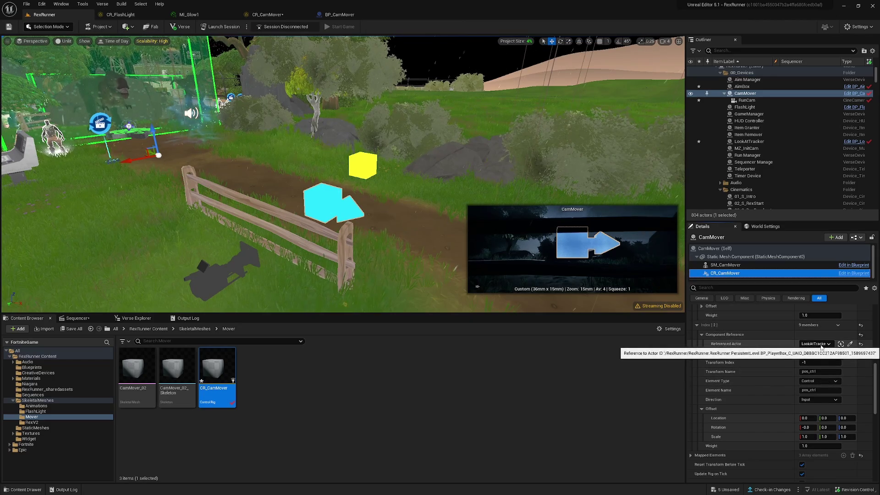
left_click(366, 160)
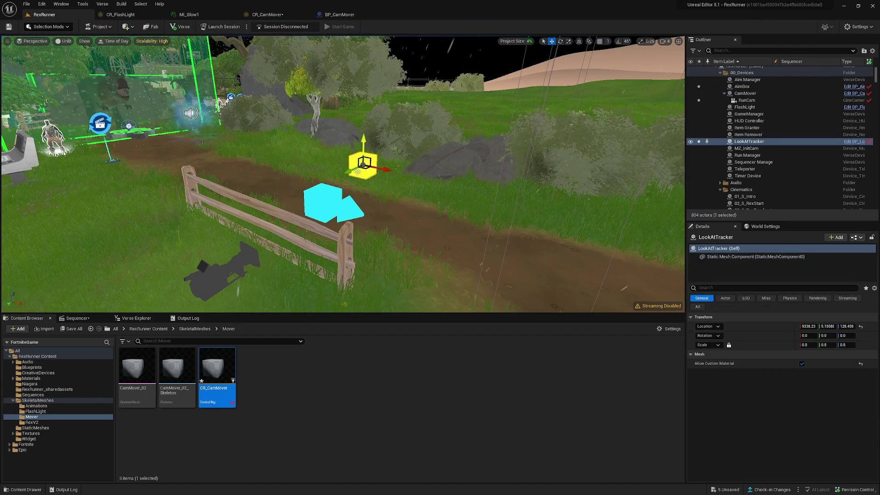
left_click(746, 93)
left_click(725, 274)
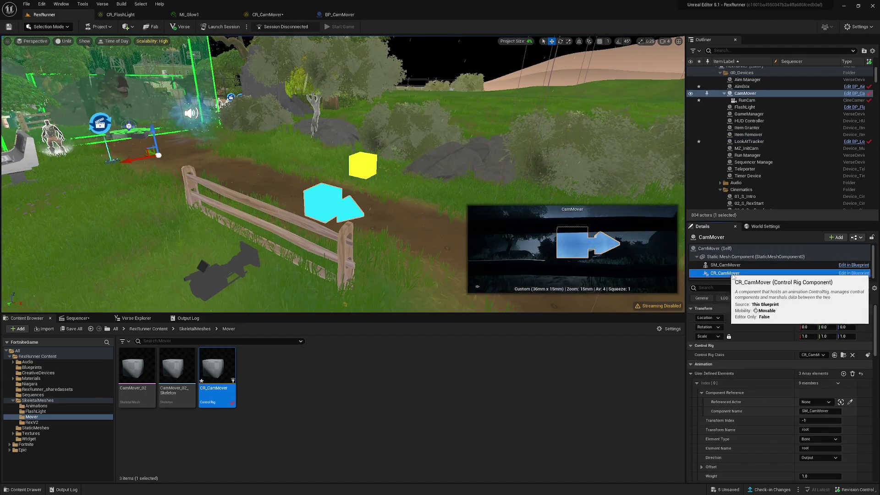
scroll(786, 402, "down", 10)
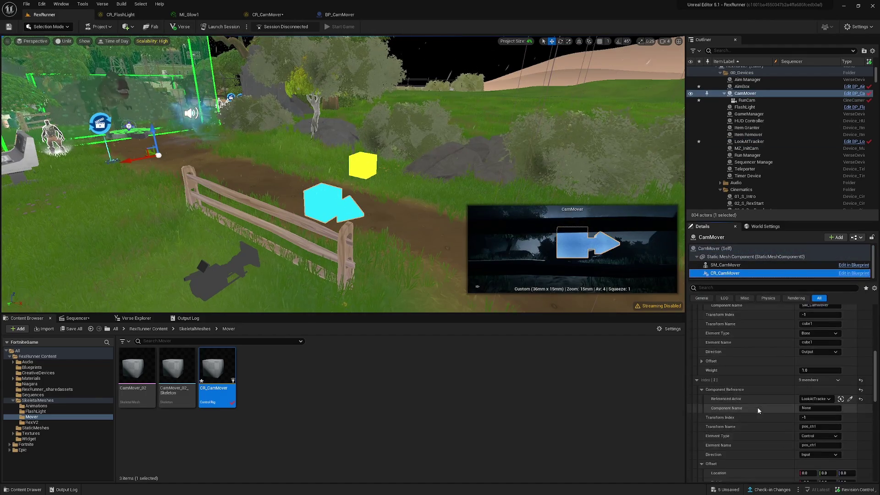
Re-examine the nodes interpolating CurrentLocation with NewLocation in the CR_CamMover control rig
scroll(758, 411, "down", 1)
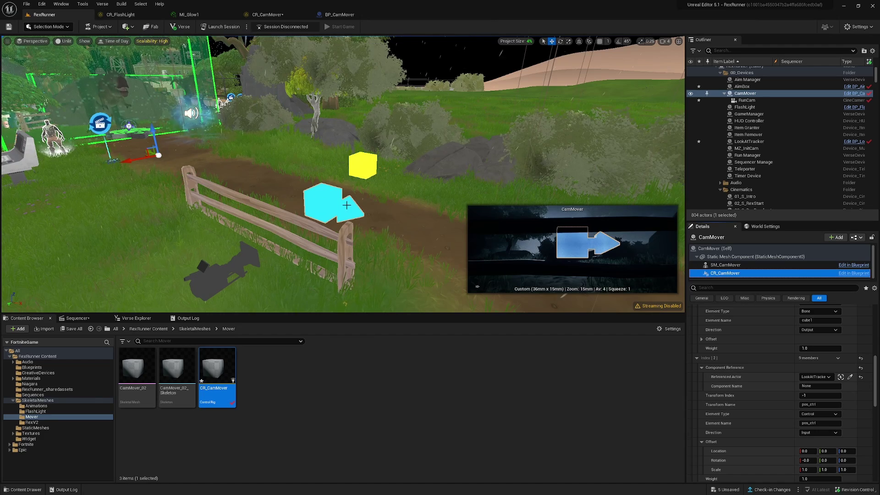
left_click(265, 15)
right_click_drag(326, 202, 422, 231)
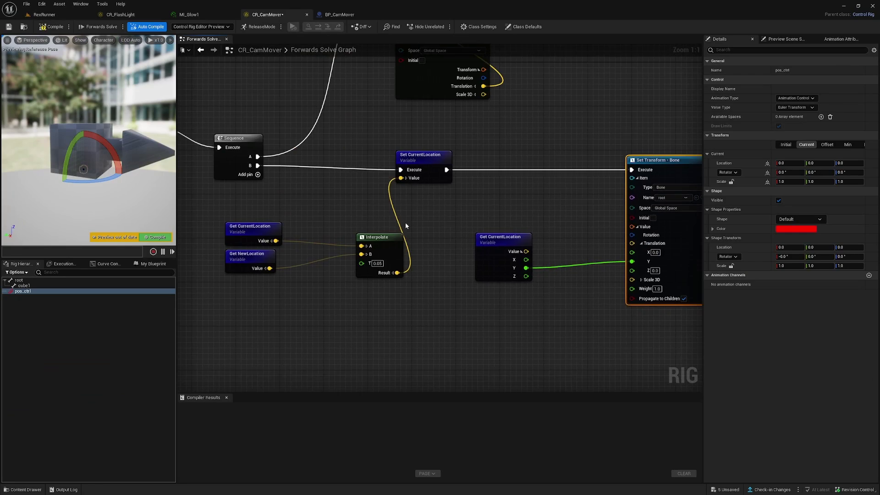
left_click_drag(346, 230, 389, 317)
left_click_drag(439, 213, 272, 316)
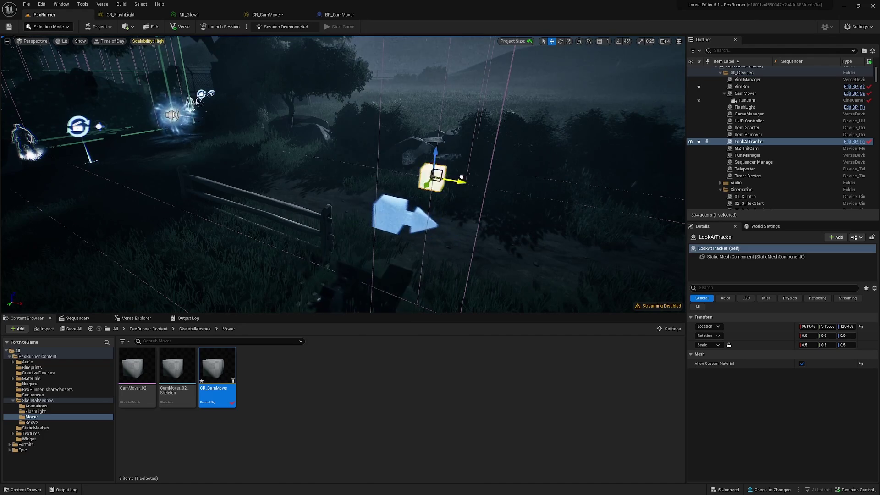
Move the LookAtTracker cube along its X axis in the level to about 9487 to test how CamMover follows it
left_click_drag(437, 174, 410, 171)
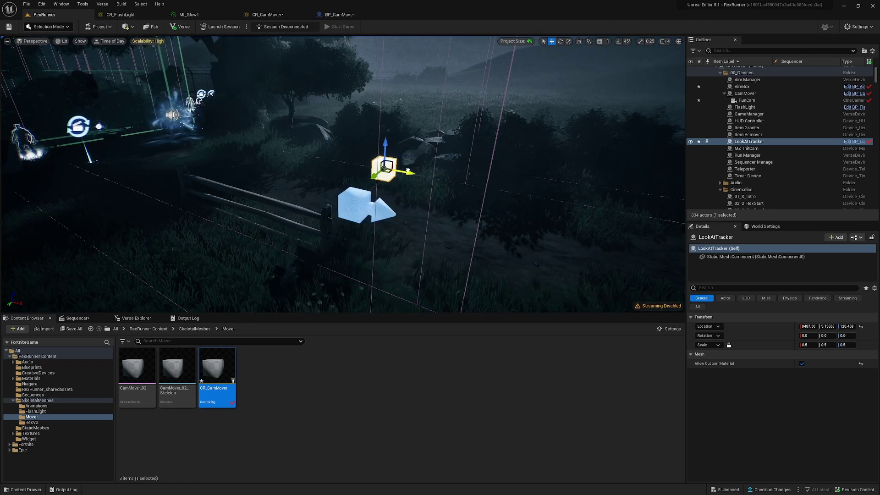
key("w")
right_click_drag(410, 170, 427, 170)
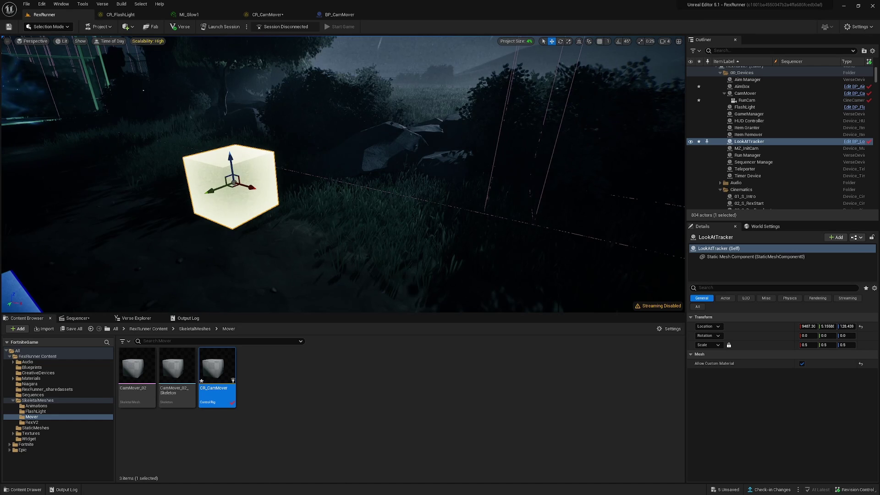
Open the Run_Manager.verse script and locate the TrackCharacter function
left_click(136, 318)
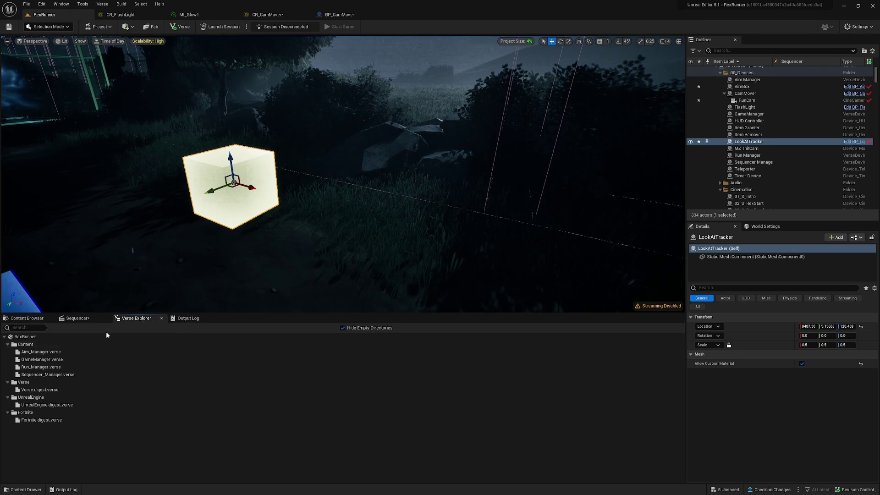
double_click(41, 367)
scroll(539, 188, "up", 4)
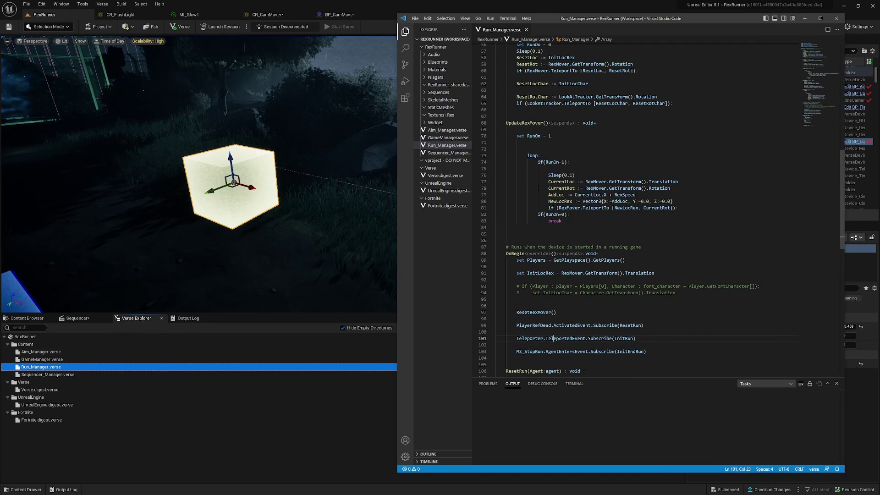
scroll(539, 188, "up", 15)
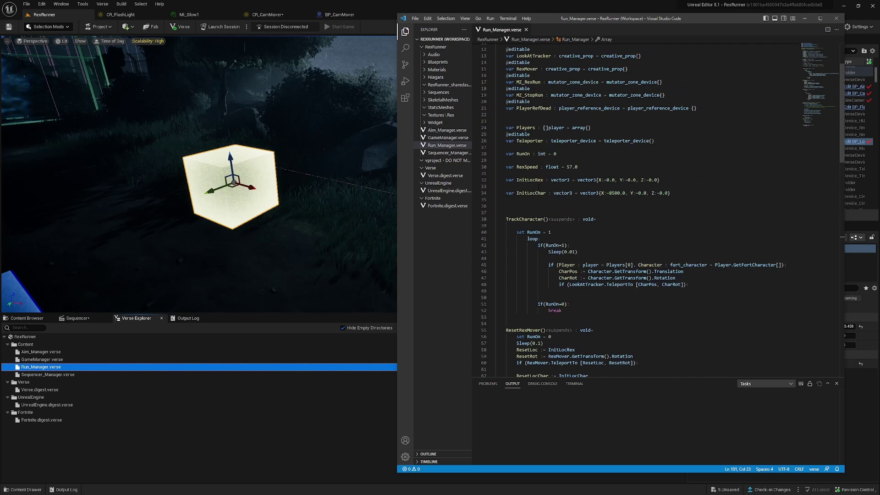
scroll(530, 173, "down", 4)
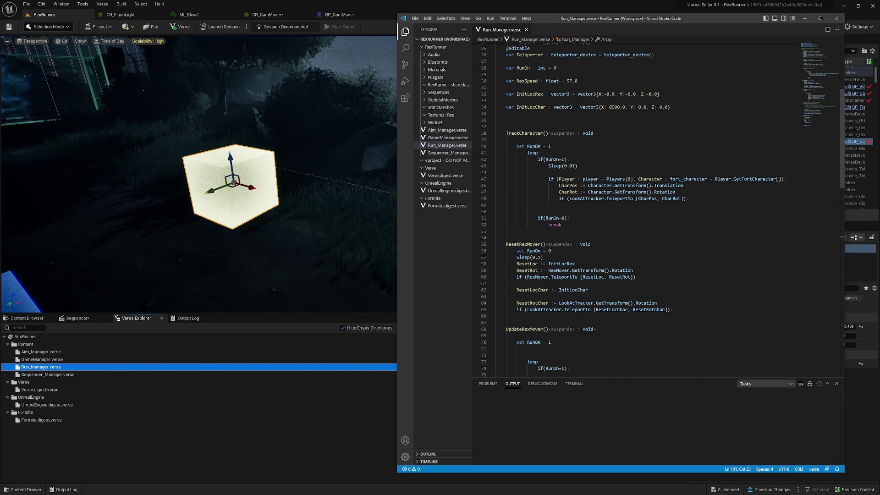
Examine the TrackCharacter lines that read the character's translation and rotation and teleport LookAtTracker
left_click_drag(691, 192, 563, 185)
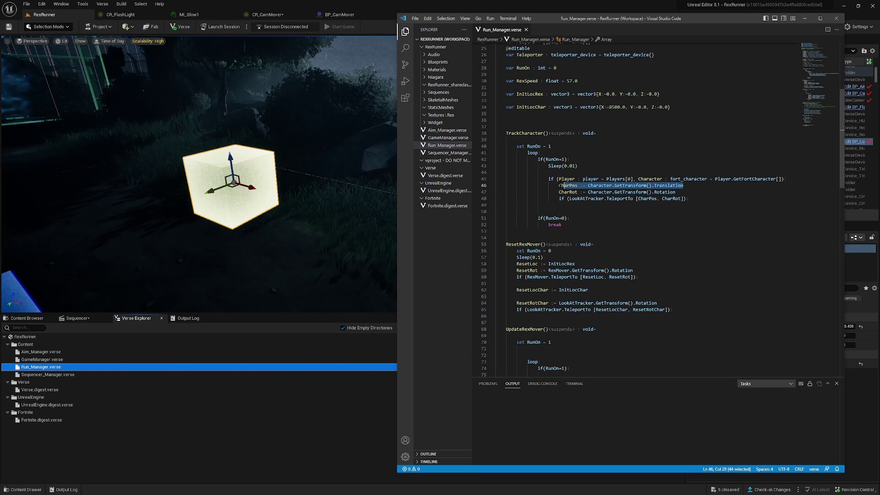
left_click(583, 199)
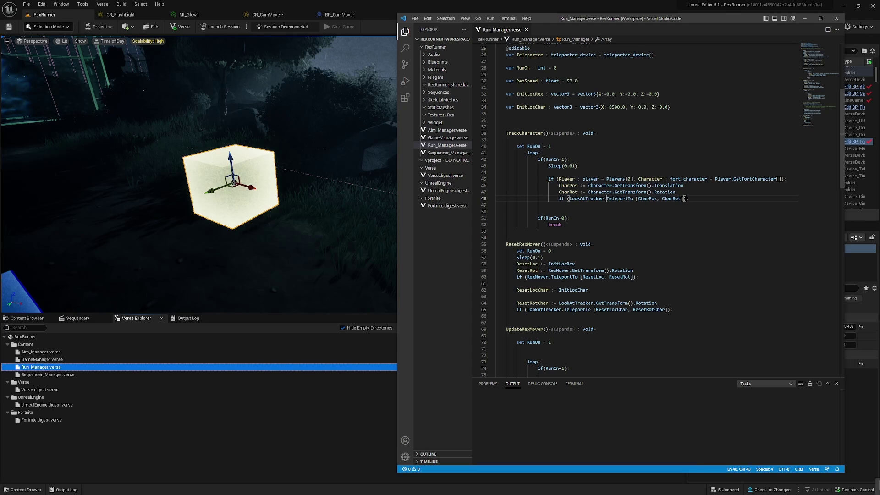
mouse_move(606, 198)
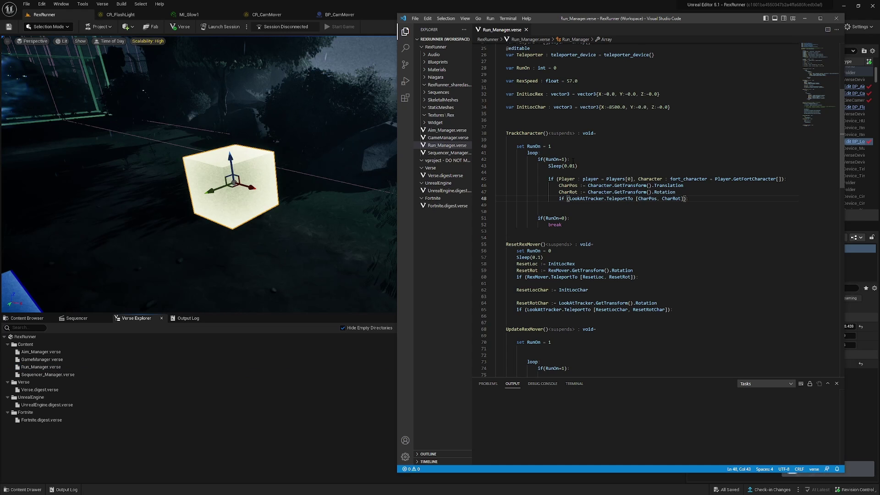
Move the LookAtTracker cube along X to about 9878 in the level and show the S_RunCam sequence
scroll(573, 159, "up", 5)
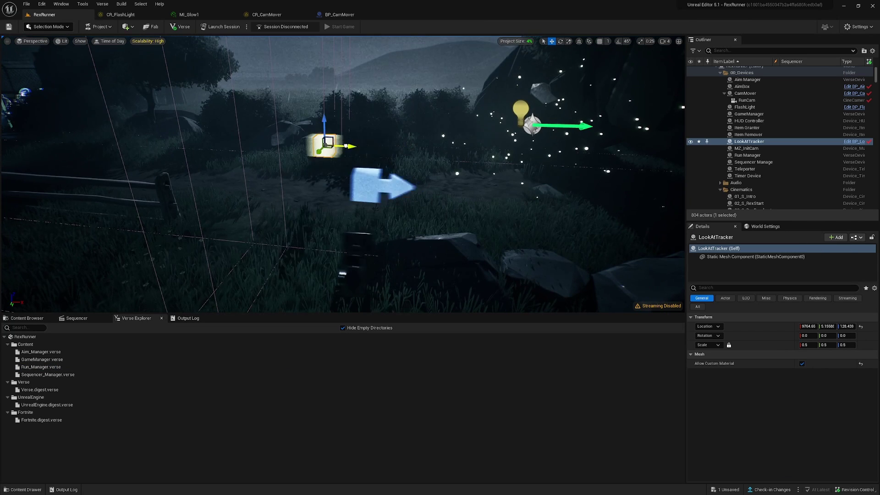
left_click_drag(346, 145, 396, 147)
left_click(76, 320)
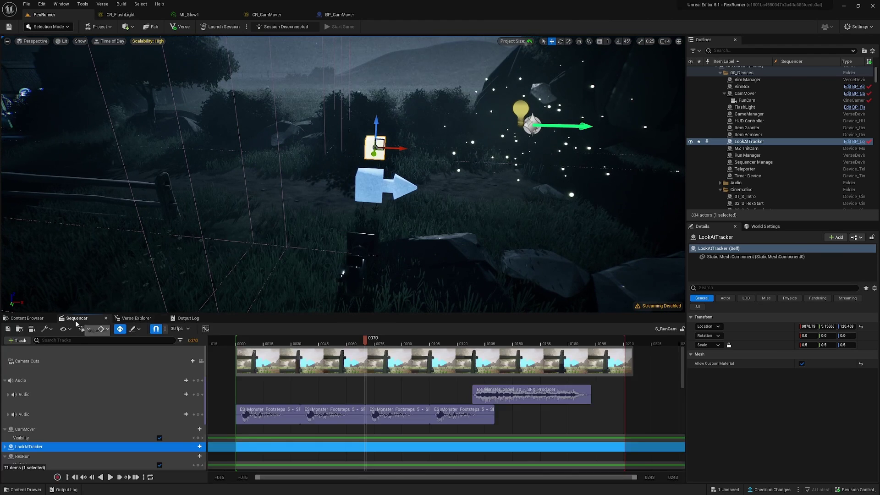
Examine the RunCam, LookAtTracker and CamMover bindings in S_RunCam, including RunCam's attachment to CamMover's cube1
scroll(73, 422, "down", 2)
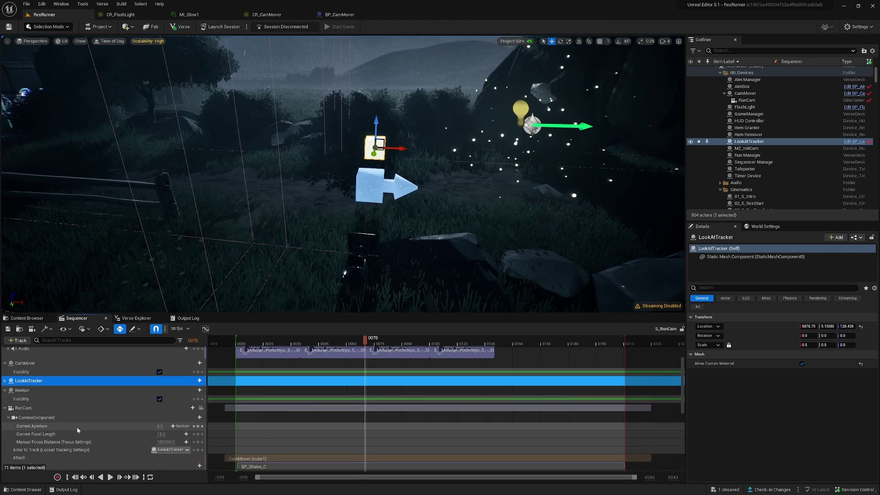
left_click(55, 407)
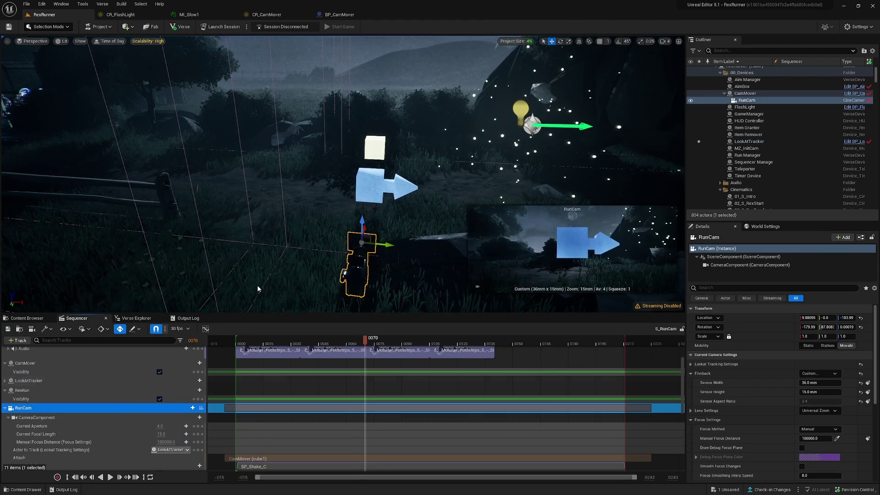
left_click(33, 384)
scroll(36, 390, "up", 3)
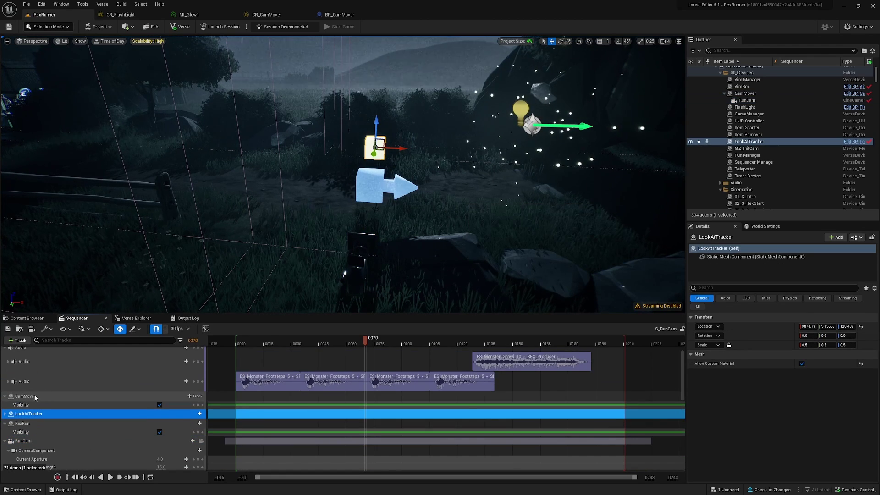
left_click(33, 397)
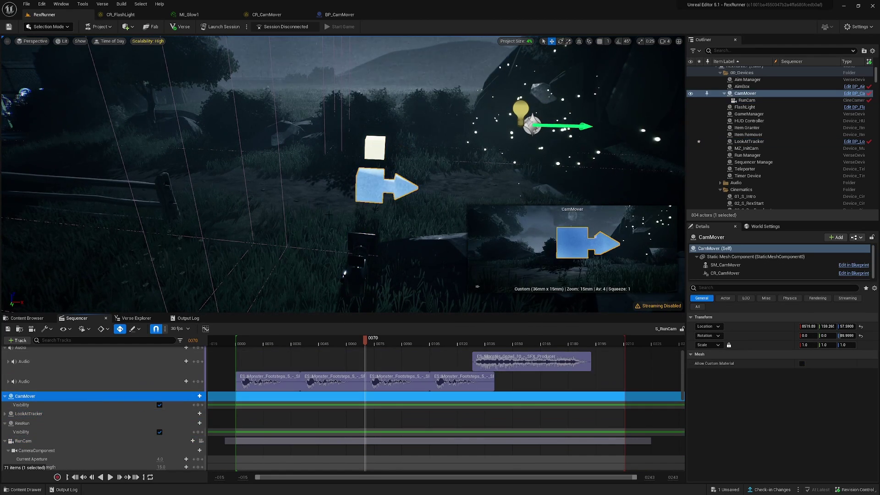
scroll(112, 415, "down", 6)
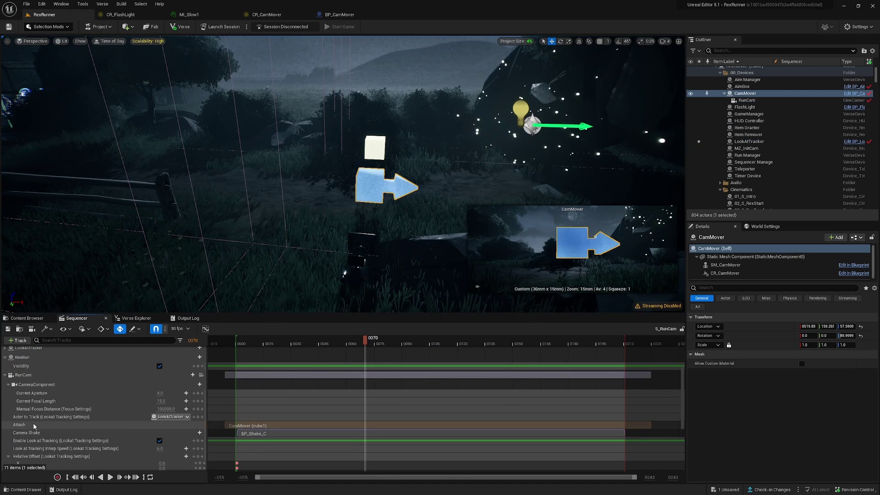
left_click(25, 375)
scroll(28, 380, "up", 3)
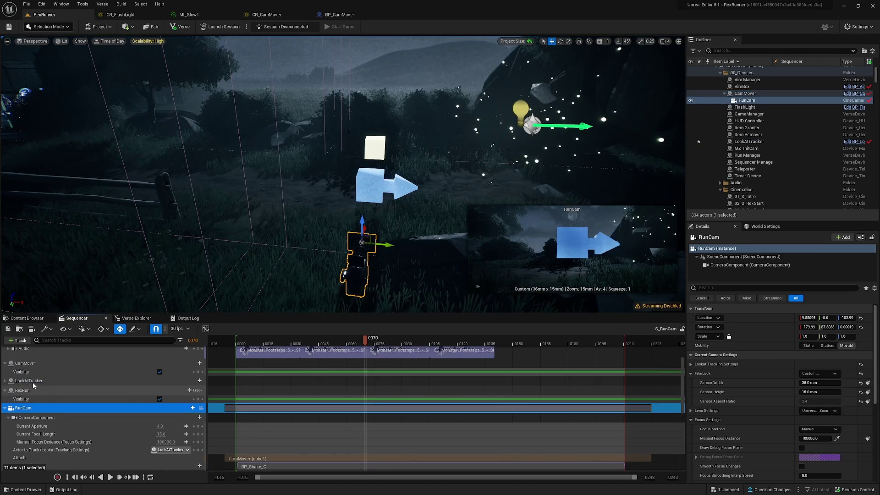
left_click(25, 363)
scroll(128, 394, "down", 4)
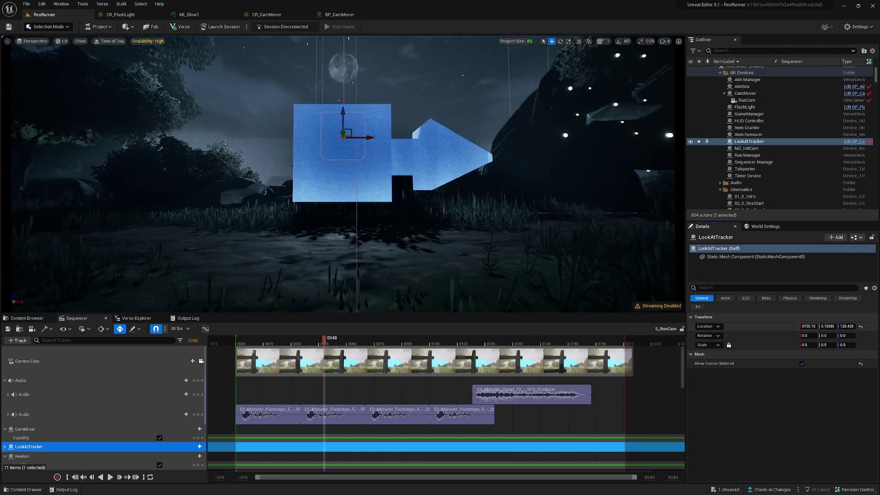
Scrub LookAtTracker's X location back and forth, ending at about 9738, to test the motion through the RunCam view
left_click_drag(807, 327, 856, 327)
left_click_drag(807, 326, 749, 326)
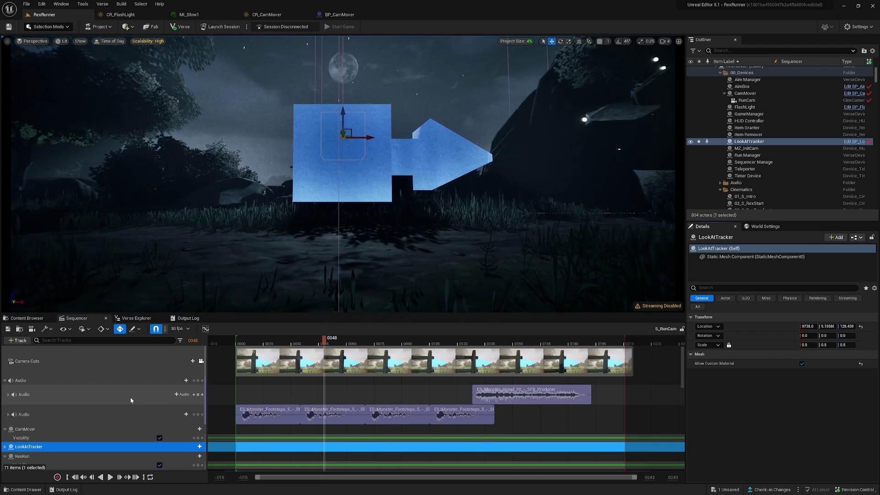
Examine which Lookat Tracking Settings can be added as tracks for RunCam and its existing Actor to Track and Relative Offset tracks
scroll(103, 420, "down", 2)
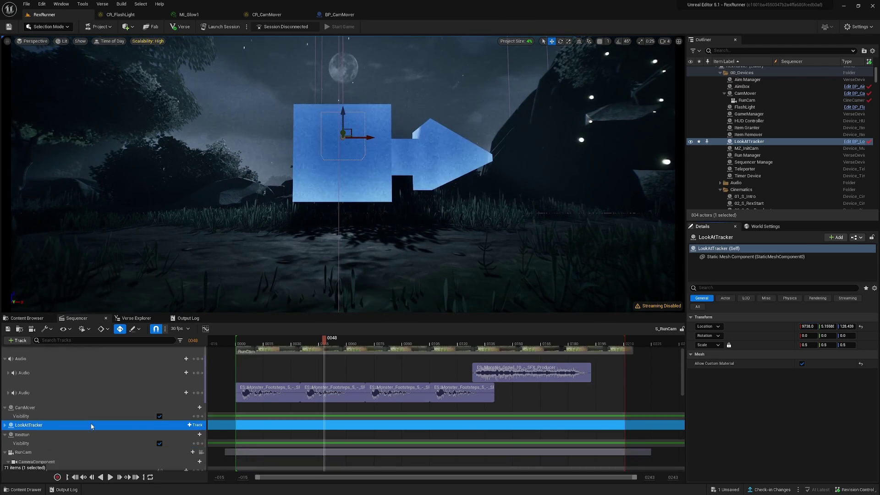
left_click(27, 440)
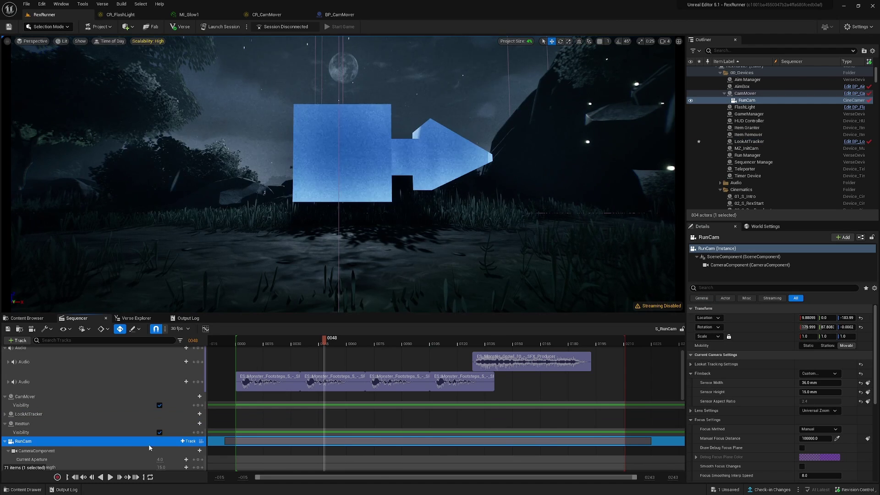
left_click(190, 442)
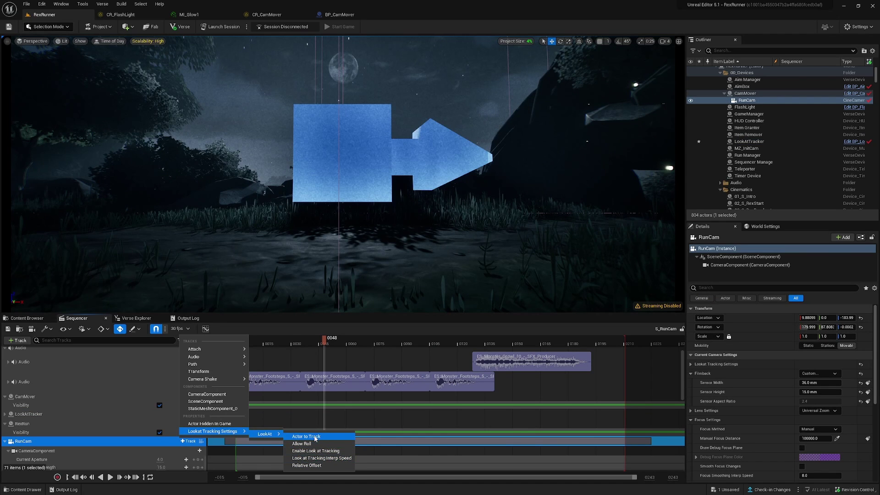
left_click(62, 450)
scroll(91, 443, "down", 3)
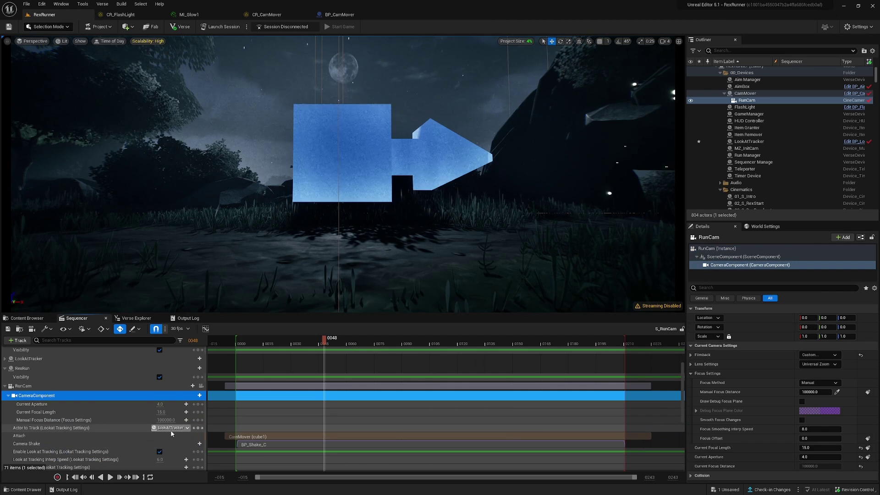
scroll(115, 426, "down", 2)
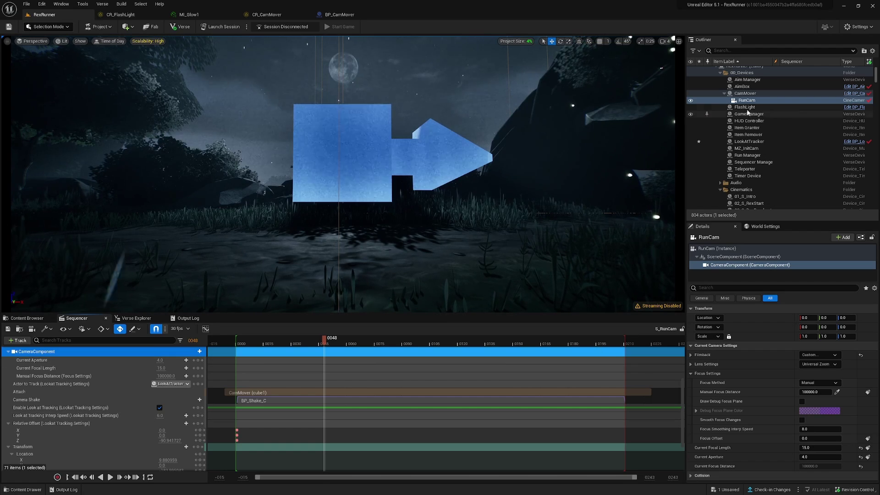
Set the Look at Tracking Interp Speed of RunCam in the S_RunCam sequence to 0.1
left_click(749, 141)
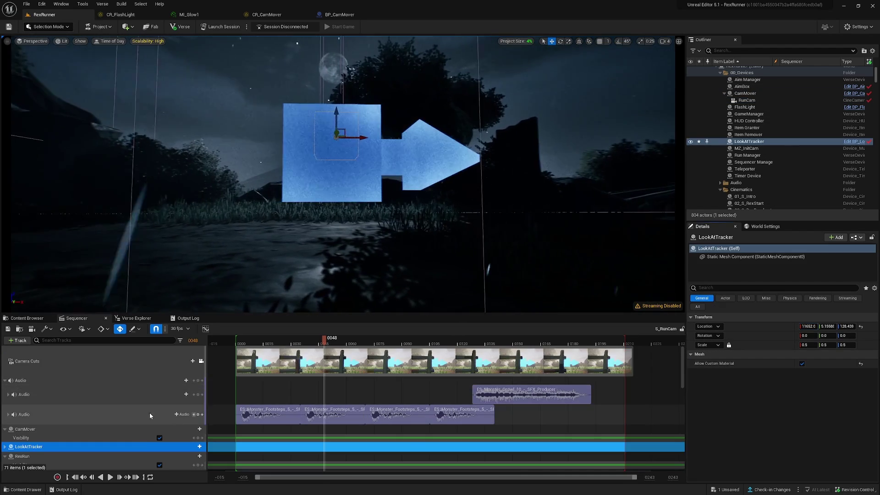
scroll(92, 414, "down", 2)
scroll(133, 426, "down", 2)
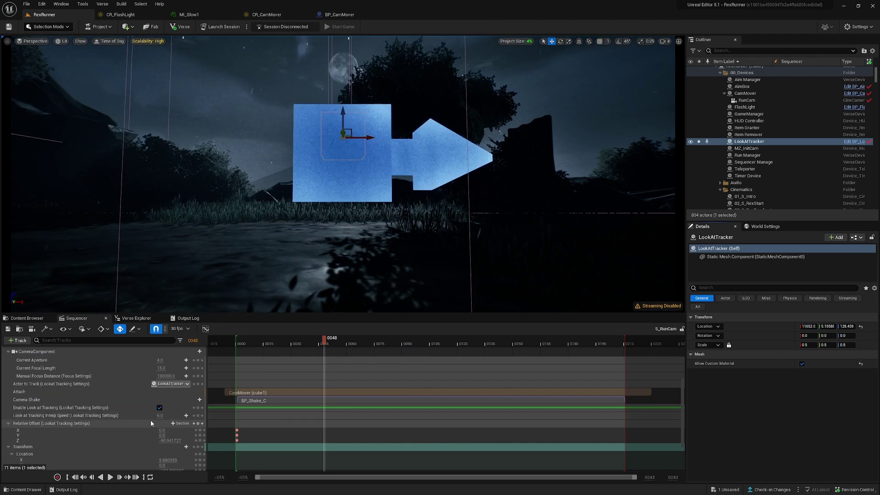
left_click(160, 415)
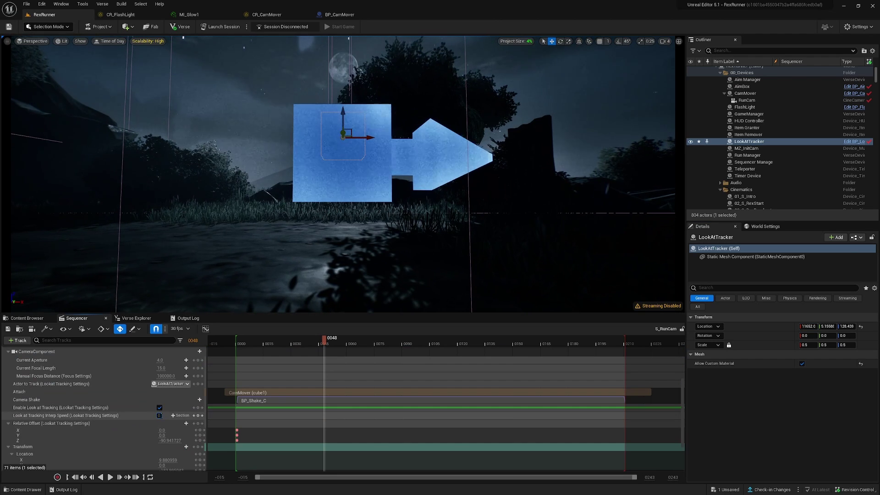
type("0.1")
key("Return")
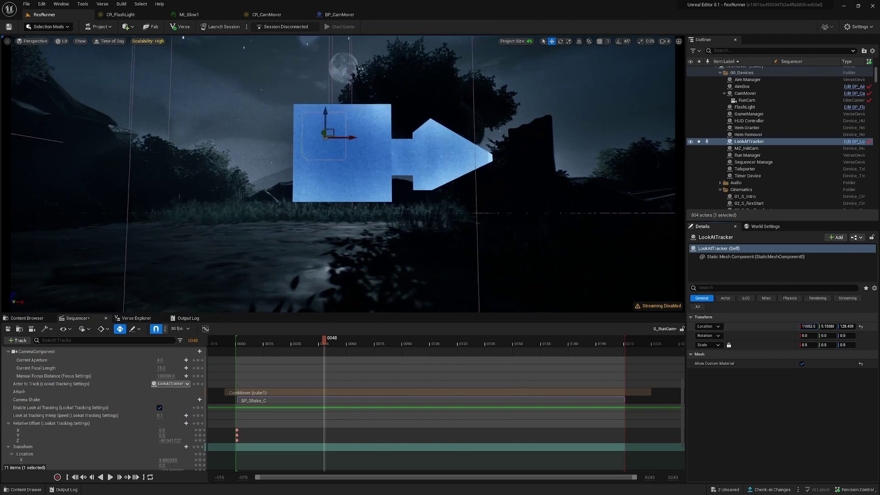
Move LookAtTracker back and forth along X, ending at about 9786, to test the camera's look-at response
left_click_drag(808, 326, 747, 326)
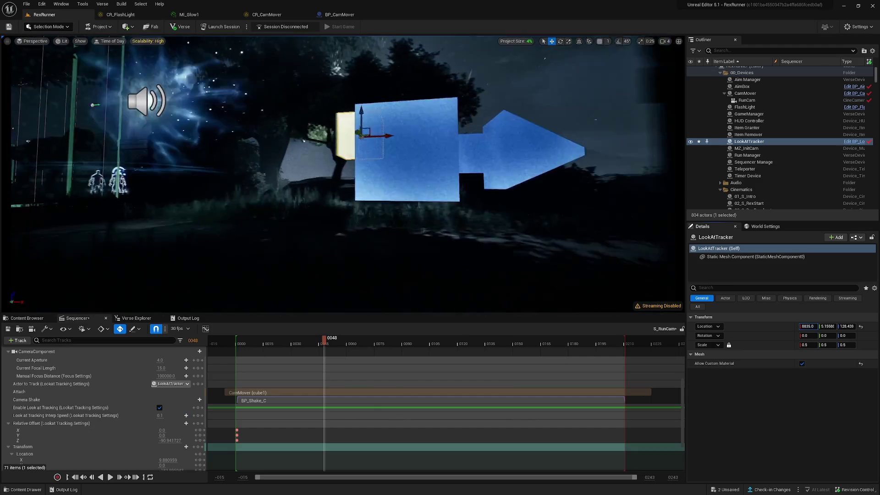
left_click_drag(362, 136, 381, 135)
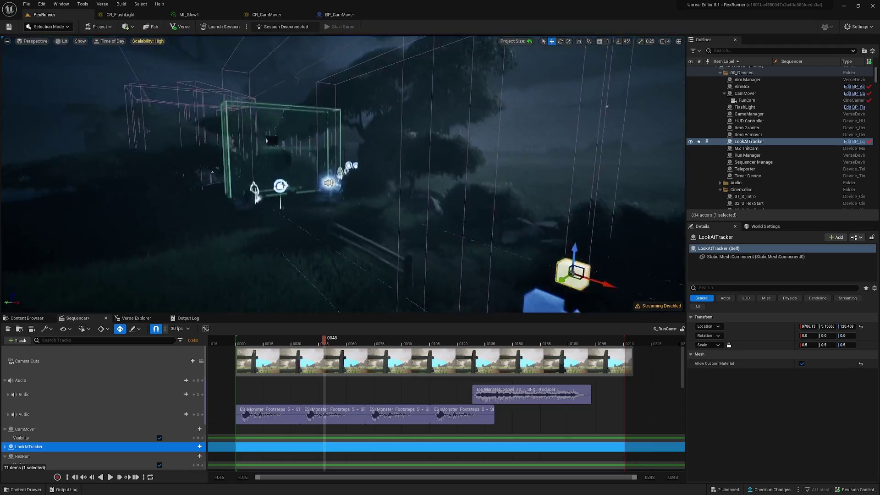
right_click_drag(343, 175, 436, 160)
Open the S_AimFlash level sequence from the project's Sequences folder
left_click(33, 320)
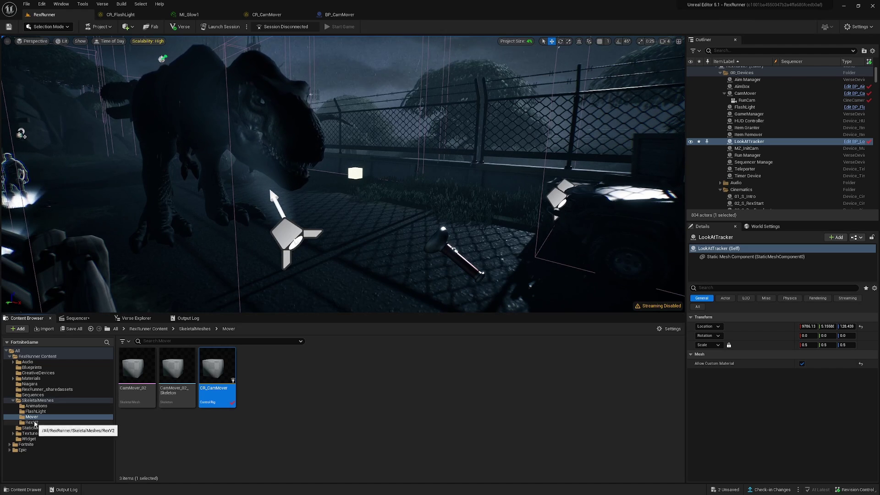
left_click(33, 394)
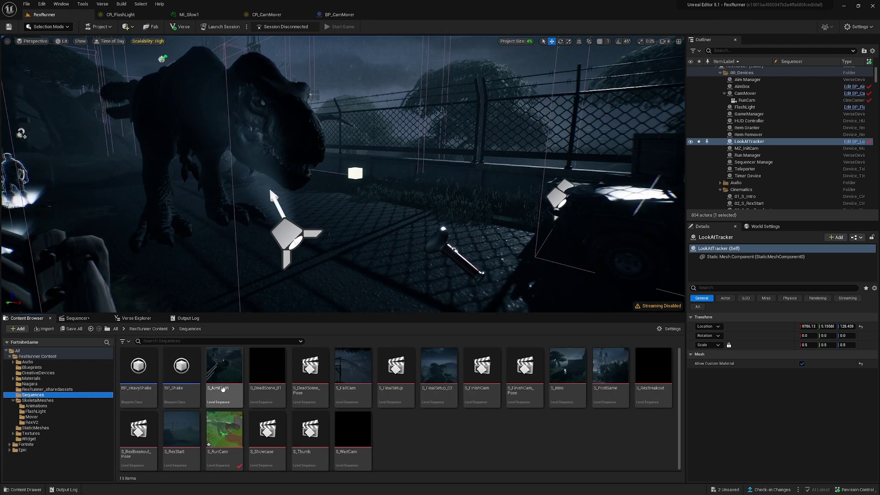
double_click(224, 389)
Move the AimBox cube back and forth along Y, ending at about -368, to test how the flashlight aims at it
left_click(352, 174)
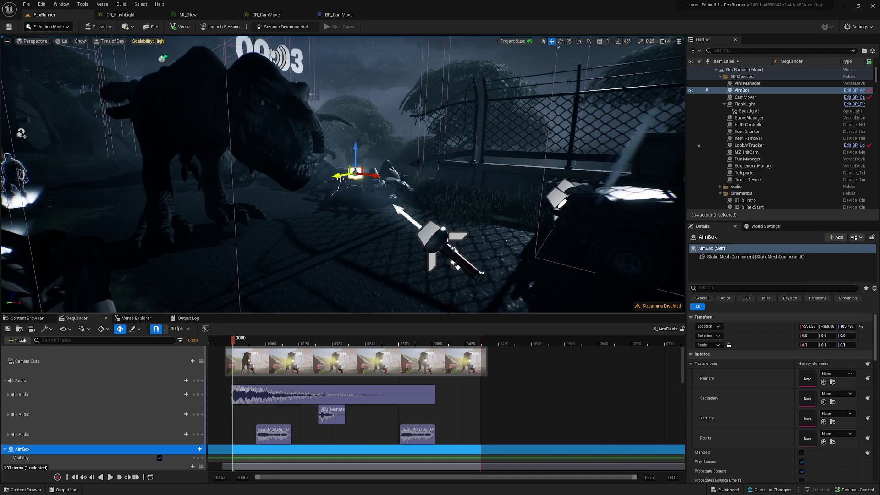
left_click_drag(196, 224, 417, 162)
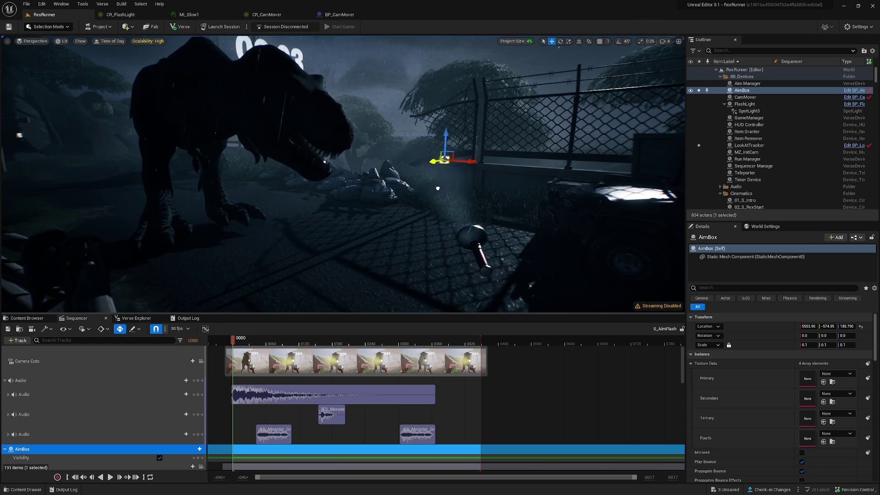
left_click_drag(280, 226, 410, 206)
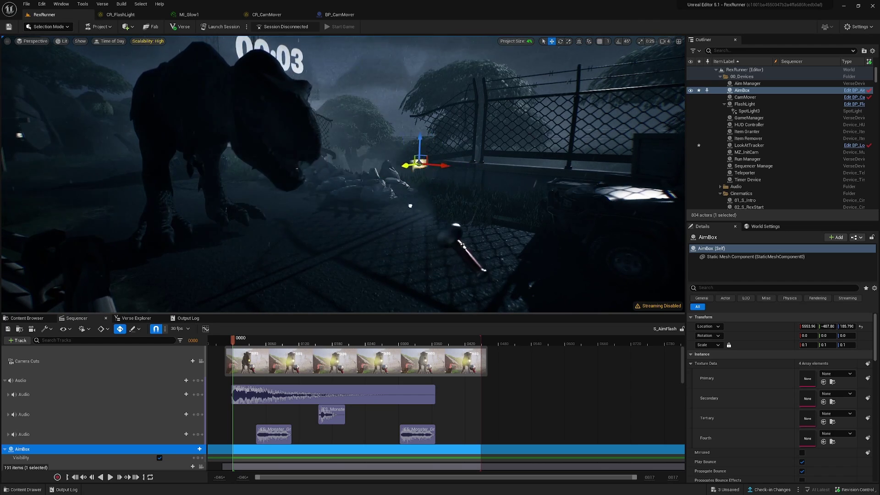
right_click_drag(342, 239, 339, 211)
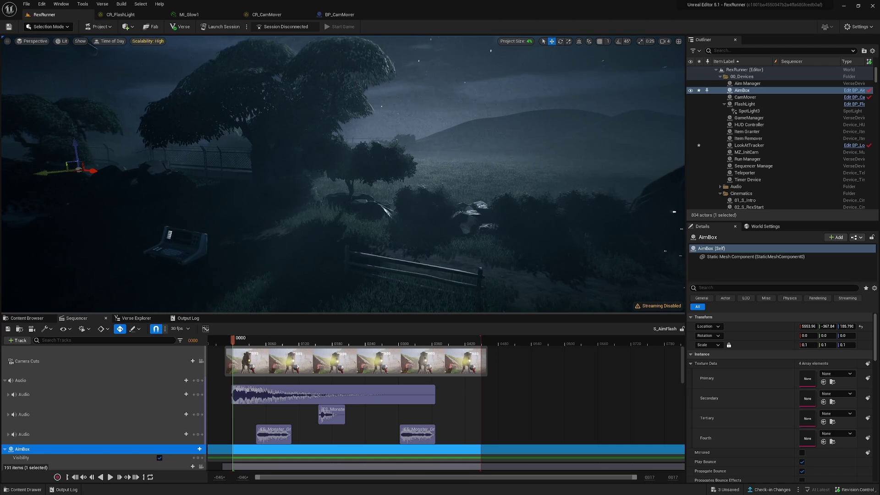